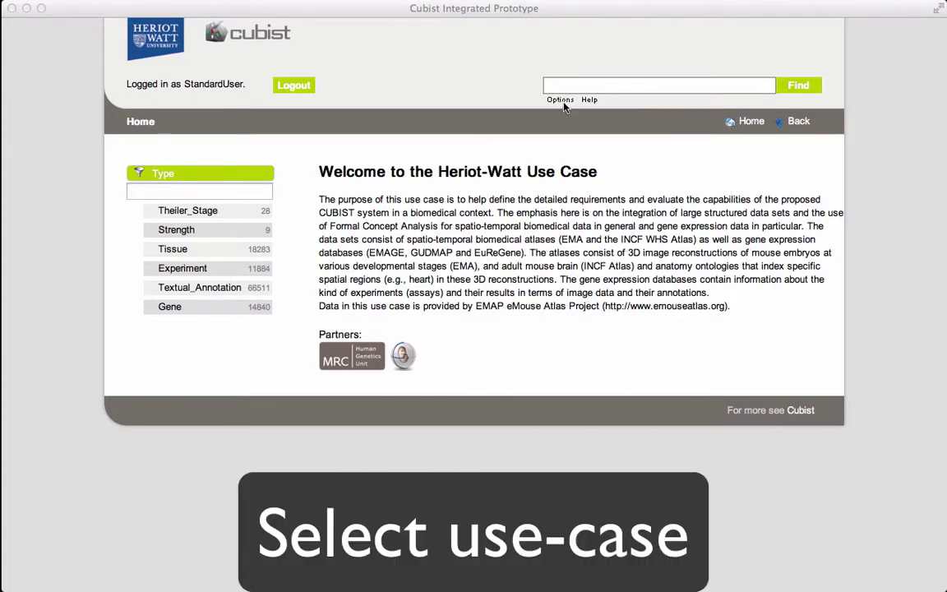
- Set the search repository to the Heriot-Watt University Use-Case
{"action": "left_click", "coordinate": [562, 100]}
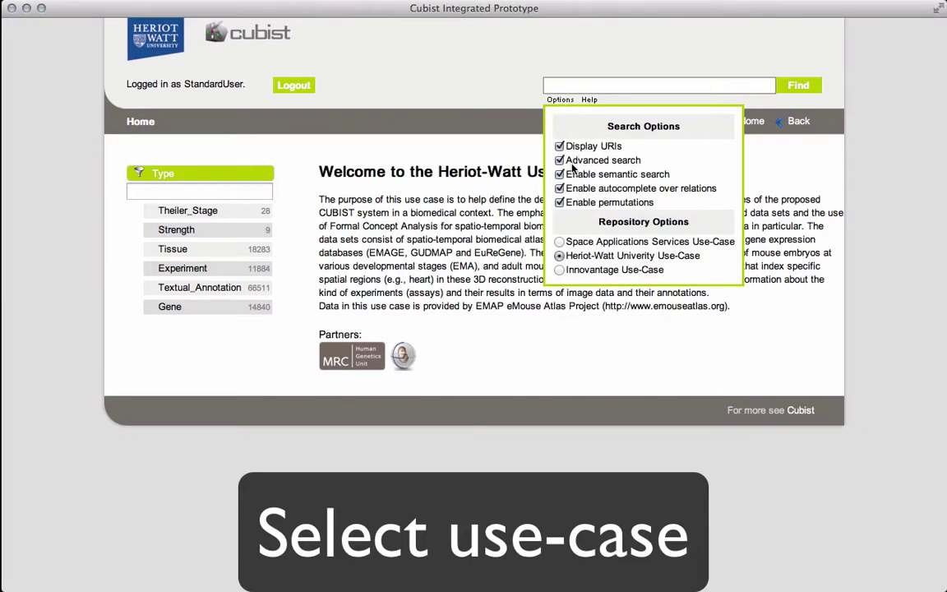
{"action": "left_click", "coordinate": [576, 256]}
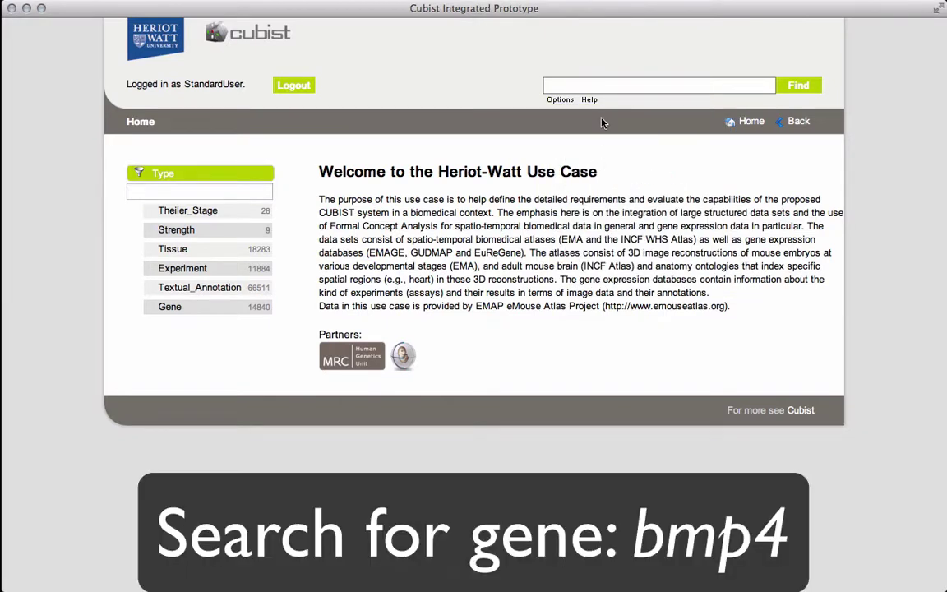
- Search for the gene Bmp4 by entering 'bmp' and accepting the Bmp4 suggestion
{"action": "left_click", "coordinate": [609, 84]}
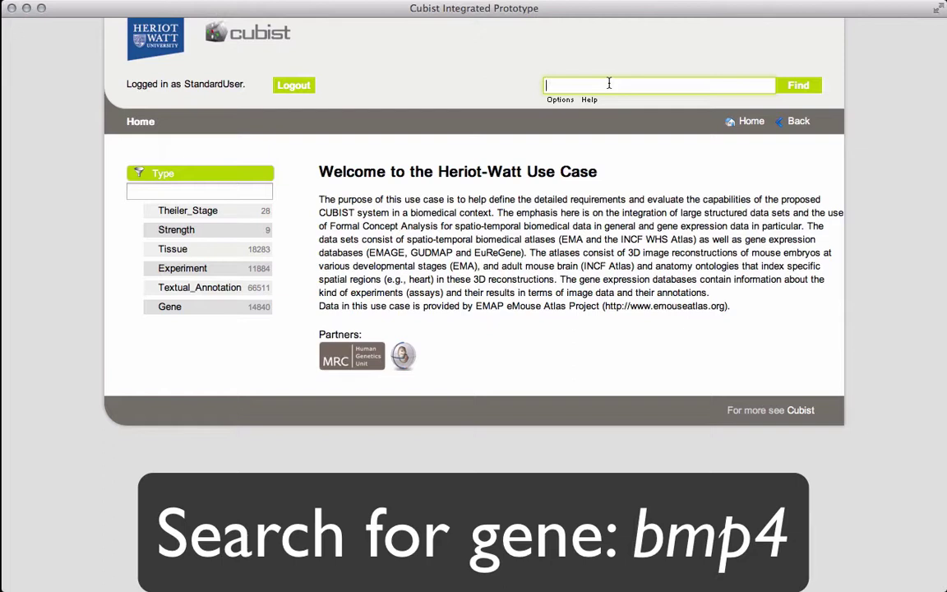
{"action": "type", "text": "bmp"}
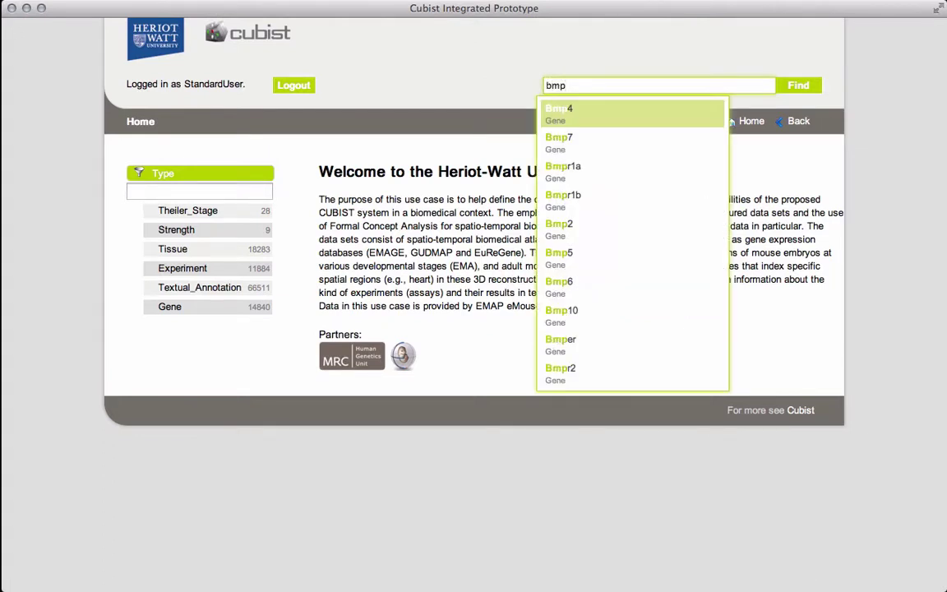
{"action": "key", "text": "Return"}
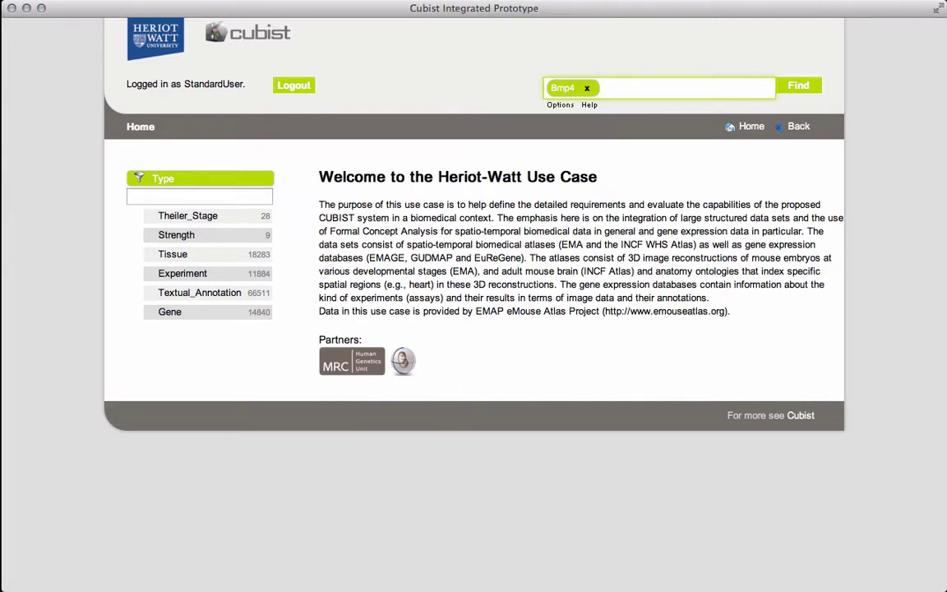
{"action": "left_click", "coordinate": [793, 87]}
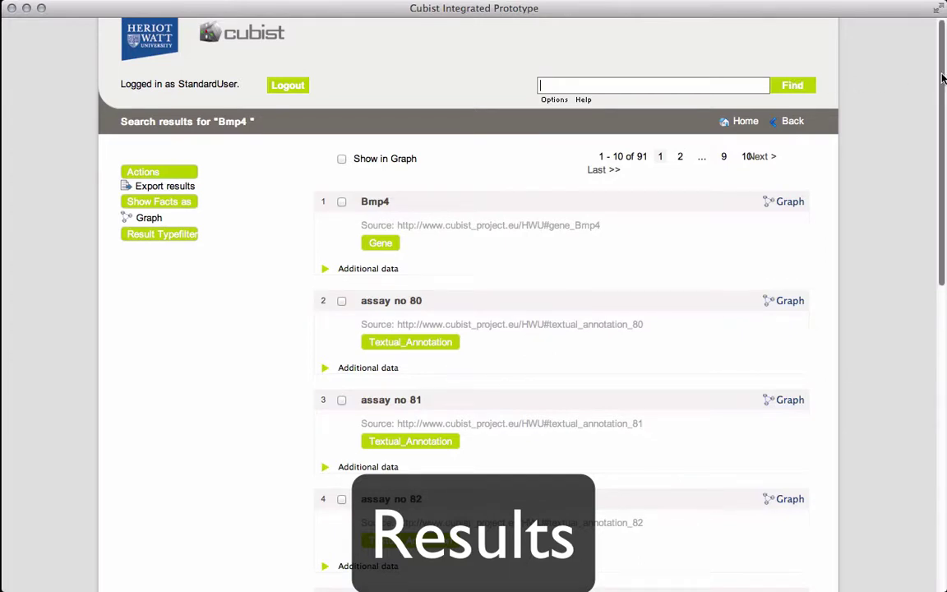
- Expand Bmp4's additional data, review its symbol, name, synonyms and assays, then collapse it
{"action": "scroll", "coordinate": [943, 95], "scroll_direction": "down", "scroll_amount": 2}
{"action": "left_click_drag", "start_coordinate": [943, 95], "coordinate": [935, 50]}
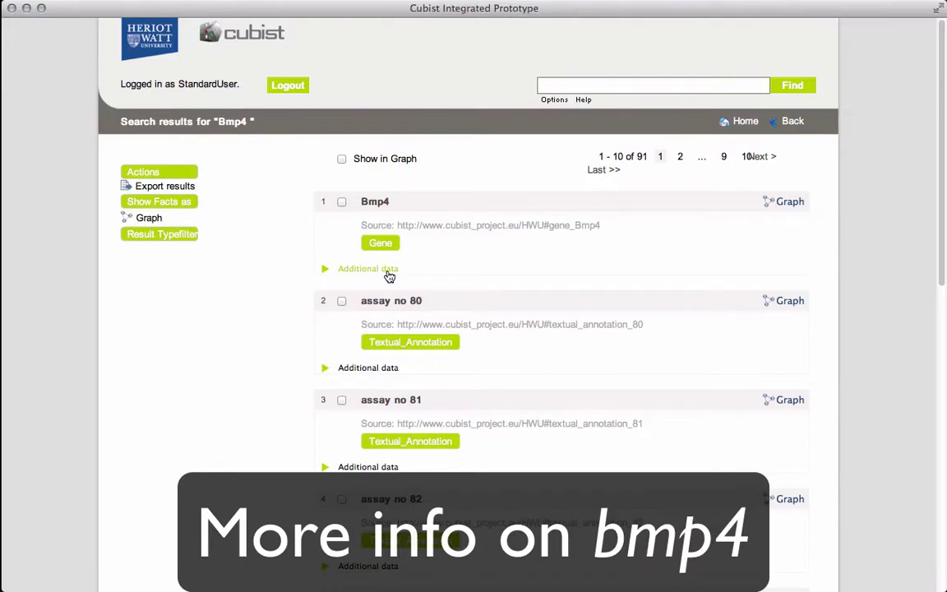
{"action": "left_click", "coordinate": [389, 275]}
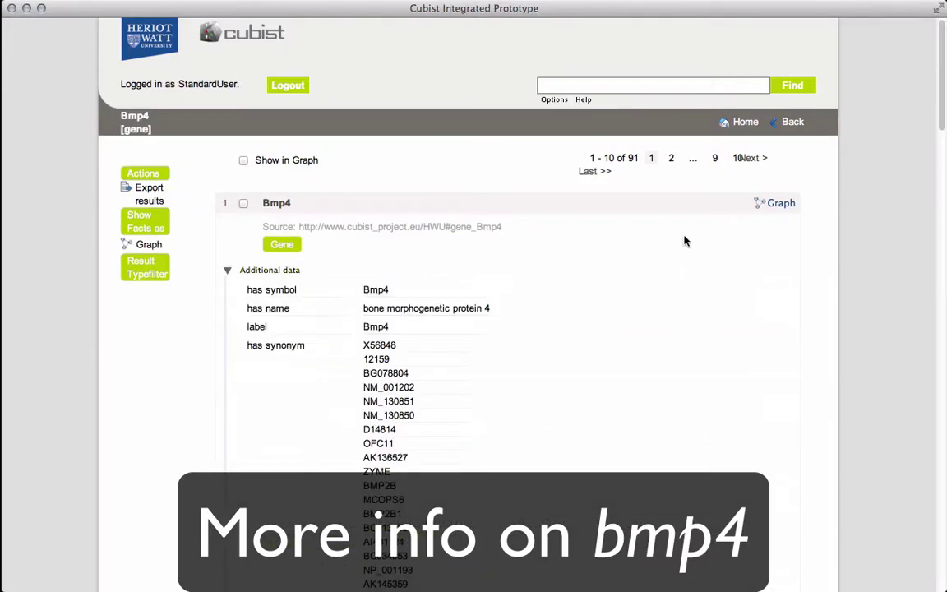
{"action": "scroll", "coordinate": [882, 210], "scroll_direction": "down", "scroll_amount": 5}
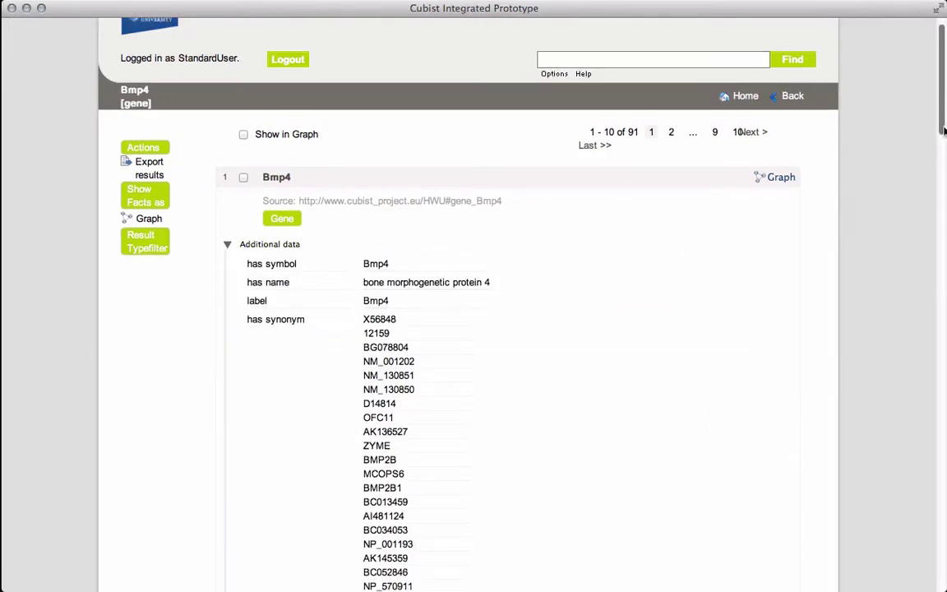
{"action": "scroll", "coordinate": [922, 283], "scroll_direction": "down", "scroll_amount": 5}
{"action": "scroll", "coordinate": [928, 226], "scroll_direction": "up", "scroll_amount": 4}
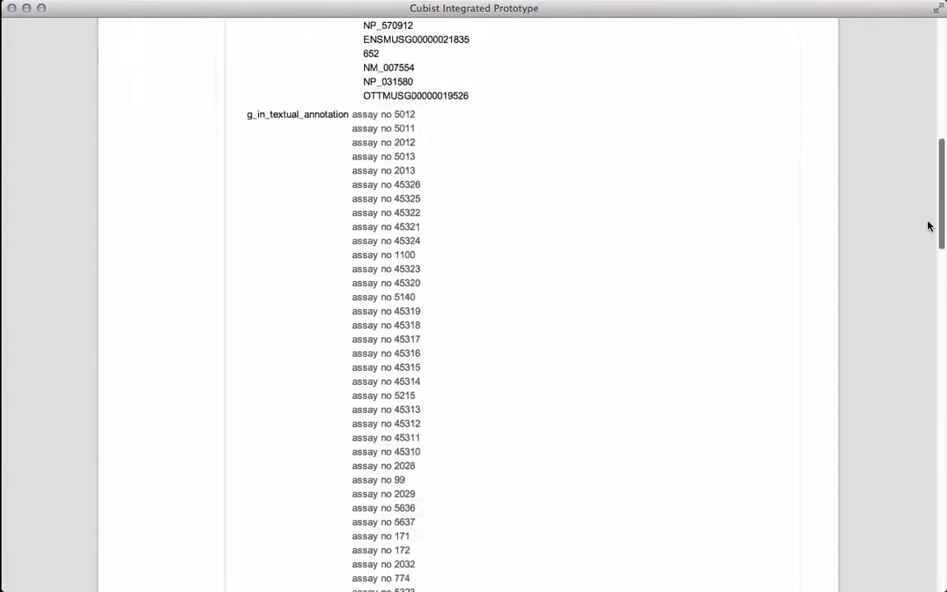
{"action": "scroll", "coordinate": [925, 190], "scroll_direction": "up", "scroll_amount": 6}
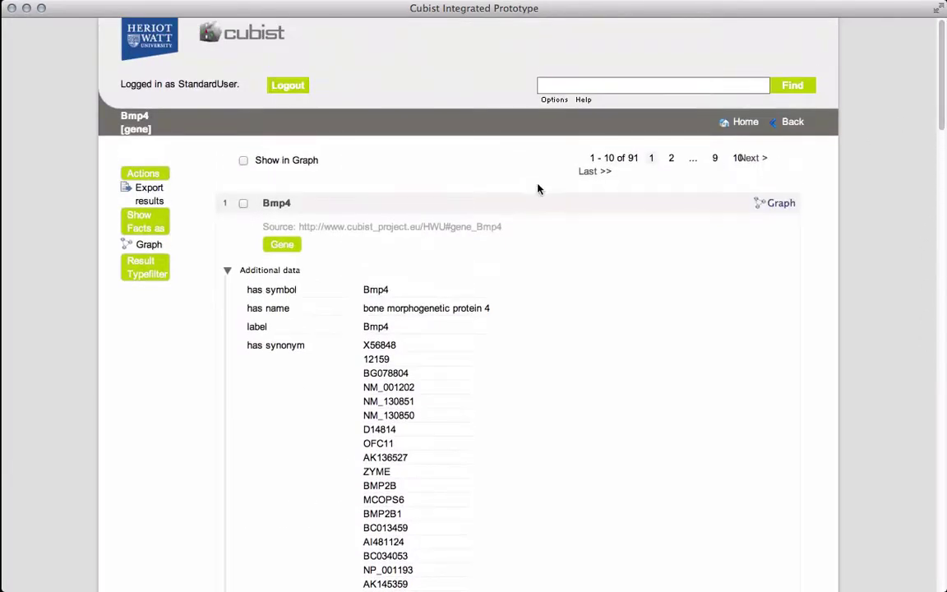
{"action": "left_click", "coordinate": [229, 271]}
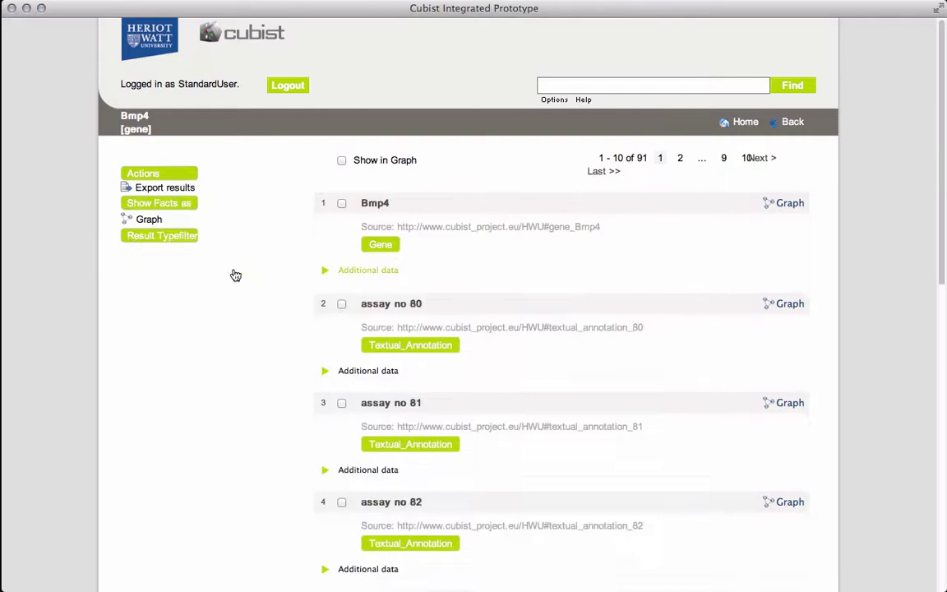
- Tick Bmp4 and assay no 80 in the results list
{"action": "left_click", "coordinate": [342, 205]}
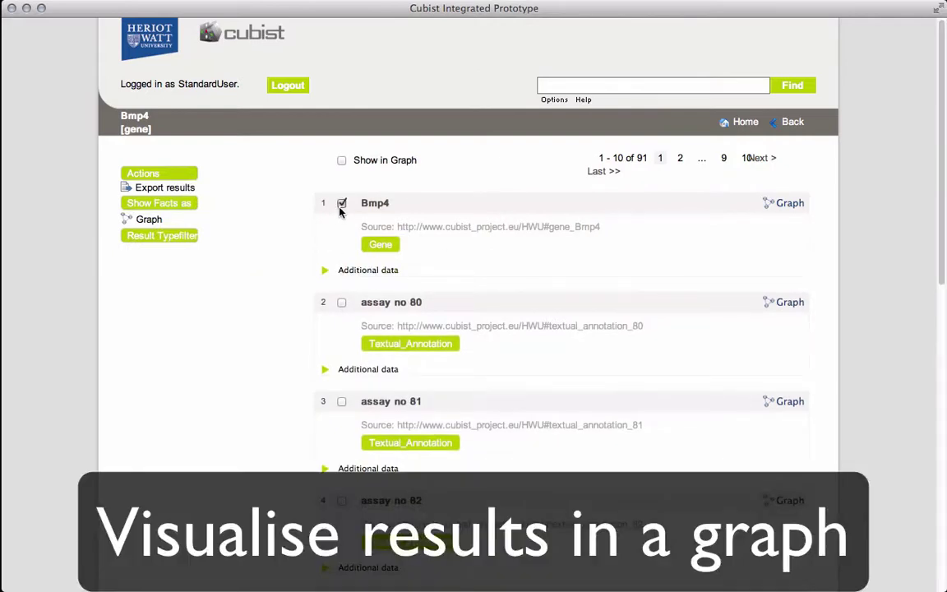
{"action": "left_click", "coordinate": [342, 303]}
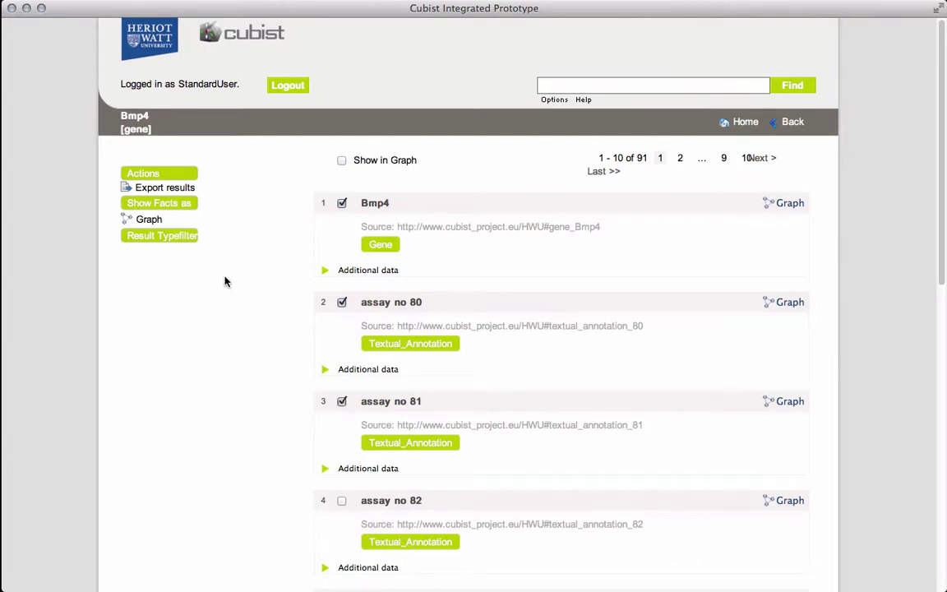
- Show the marked results as a graph, highlighting the Bmp4 symbol and assay no 80 label nodes
{"action": "left_click", "coordinate": [148, 221]}
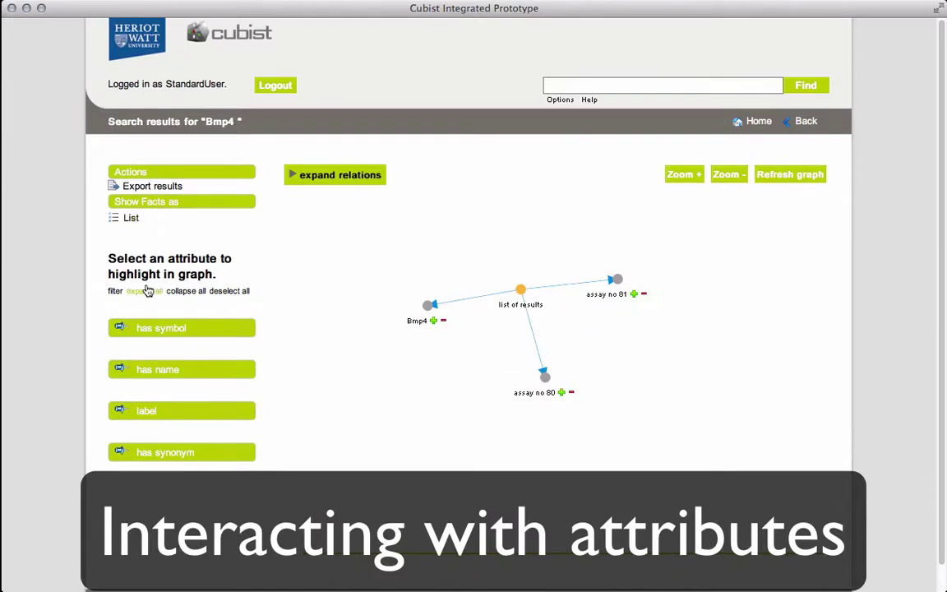
{"action": "left_click", "coordinate": [152, 330]}
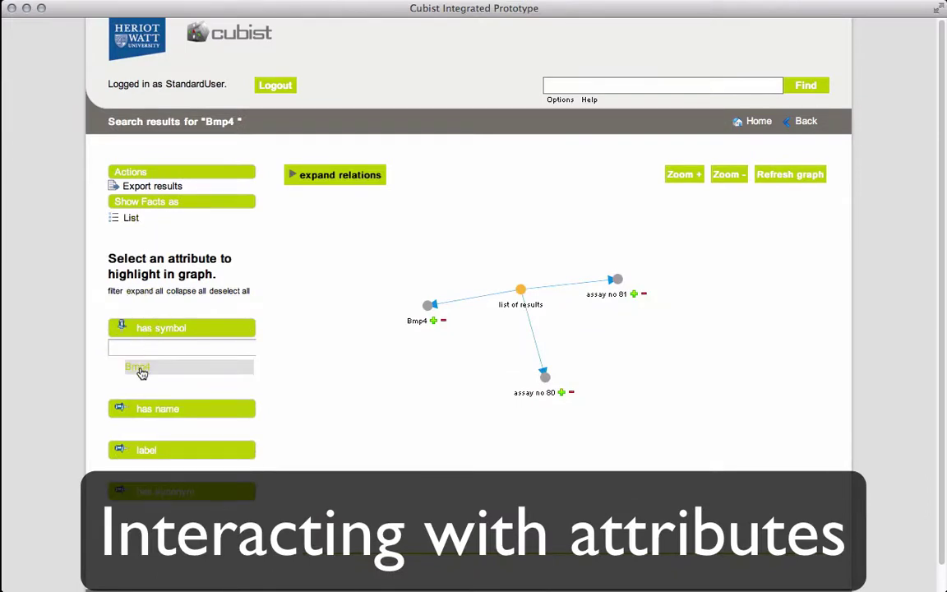
{"action": "left_click", "coordinate": [139, 370]}
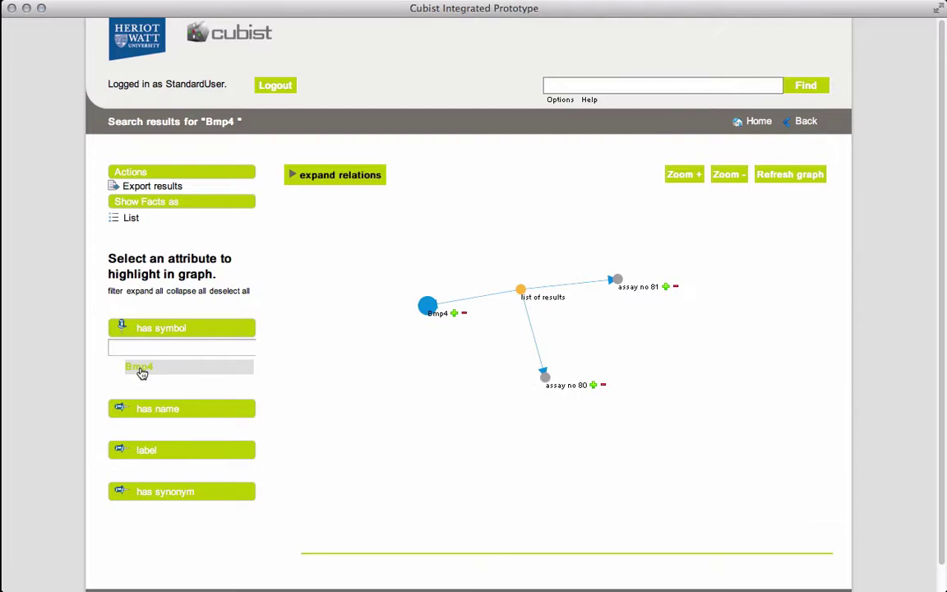
{"action": "left_click", "coordinate": [146, 451]}
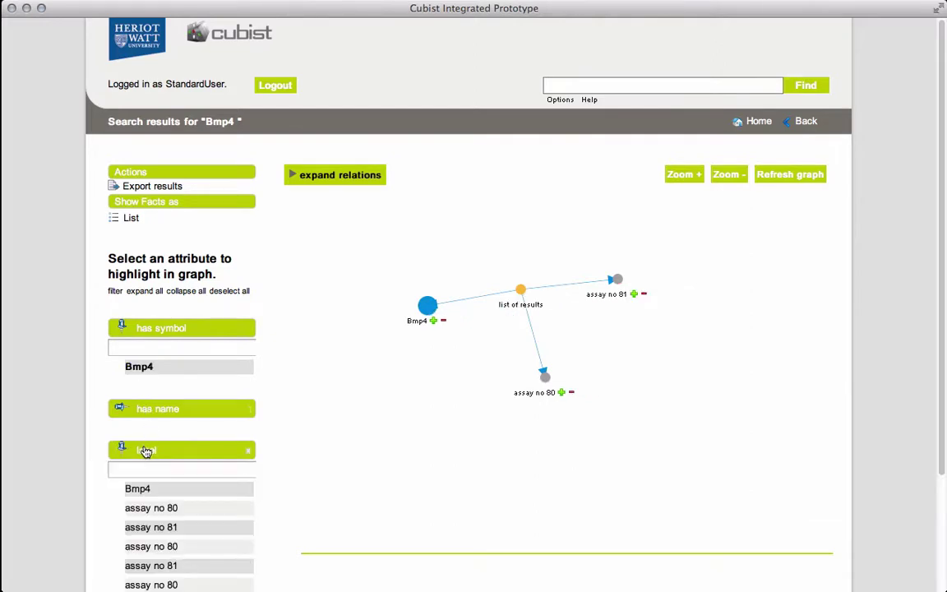
{"action": "left_click", "coordinate": [152, 511]}
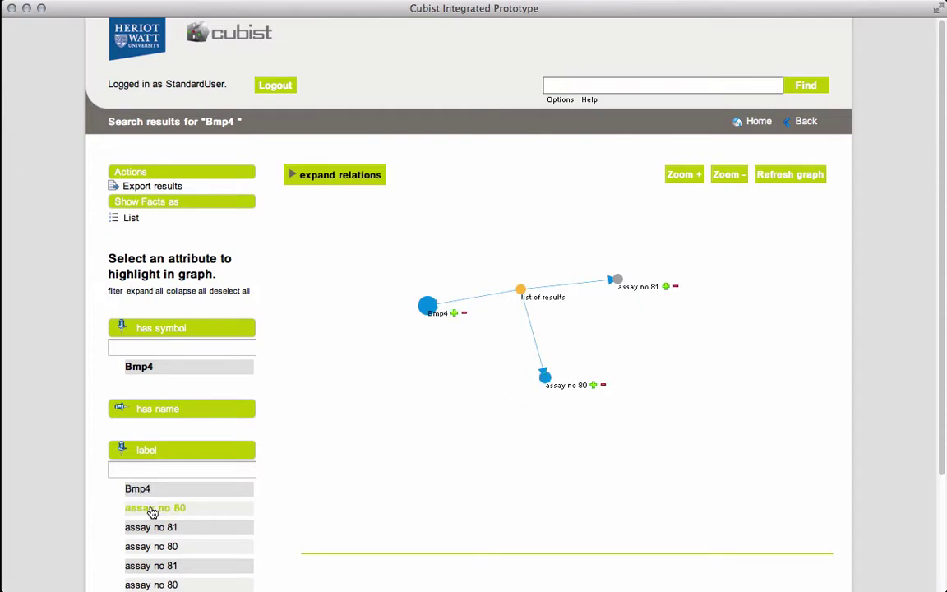
{"action": "left_click", "coordinate": [142, 451]}
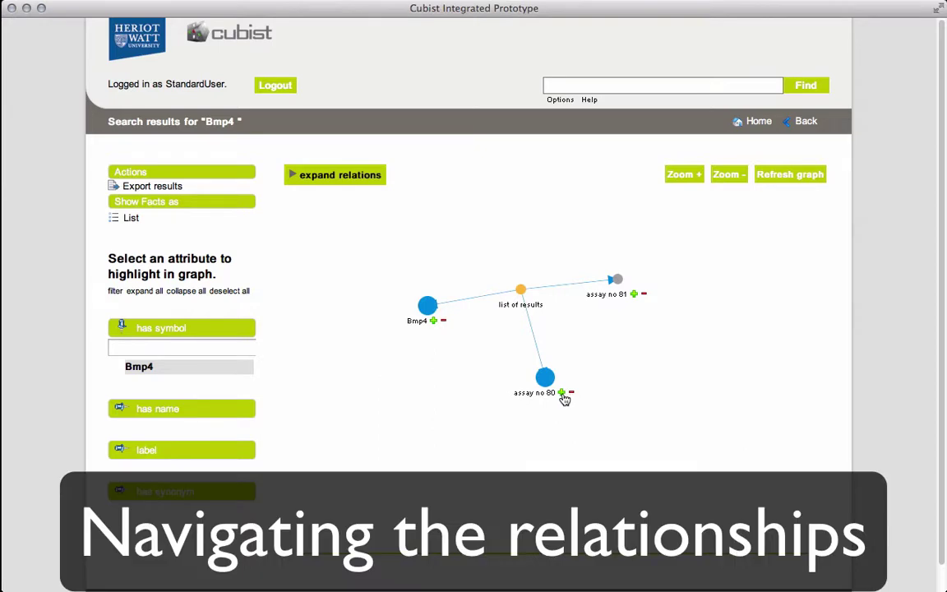
- Expand assay no 80's relations in the graph and list its relation types
{"action": "left_click", "coordinate": [562, 396]}
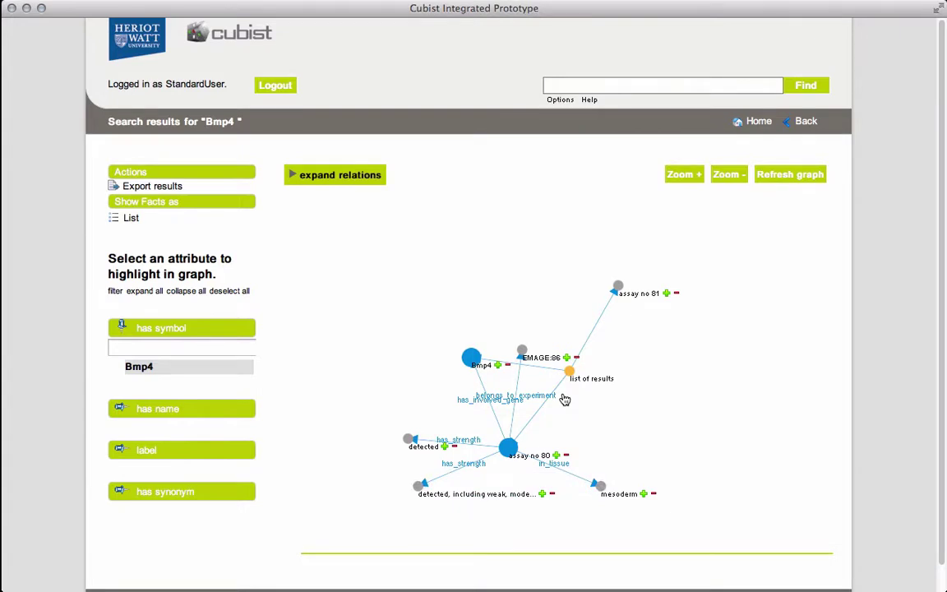
{"action": "left_click", "coordinate": [318, 178]}
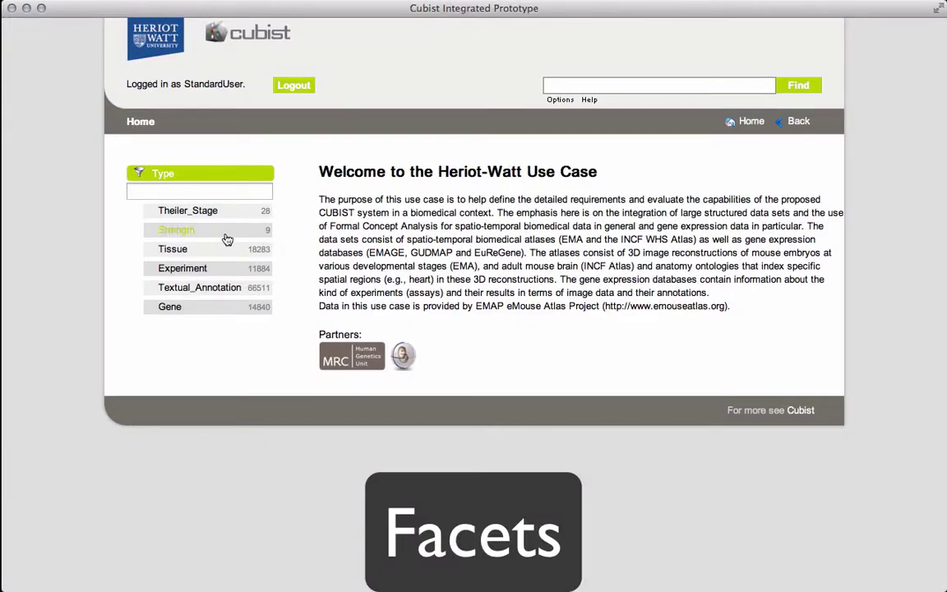
- List all Strength entries and expand the has_value facet to see its values
{"action": "left_click", "coordinate": [185, 230]}
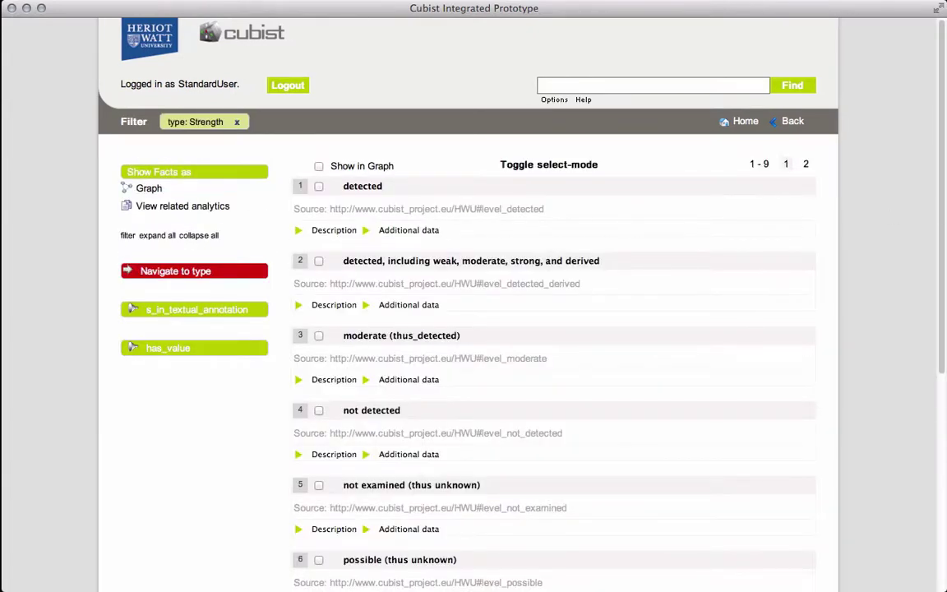
{"action": "mouse_move", "coordinate": [937, 217]}
{"action": "left_mouse_down"}
{"action": "mouse_move", "coordinate": [937, 317]}
{"action": "mouse_move", "coordinate": [939, 203]}
{"action": "left_mouse_up"}
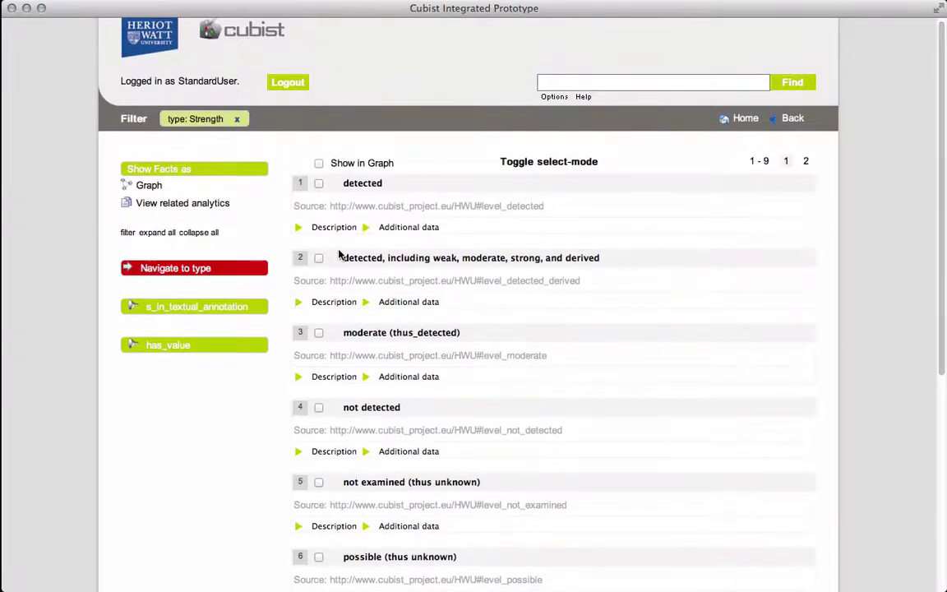
{"action": "left_click", "coordinate": [196, 349]}
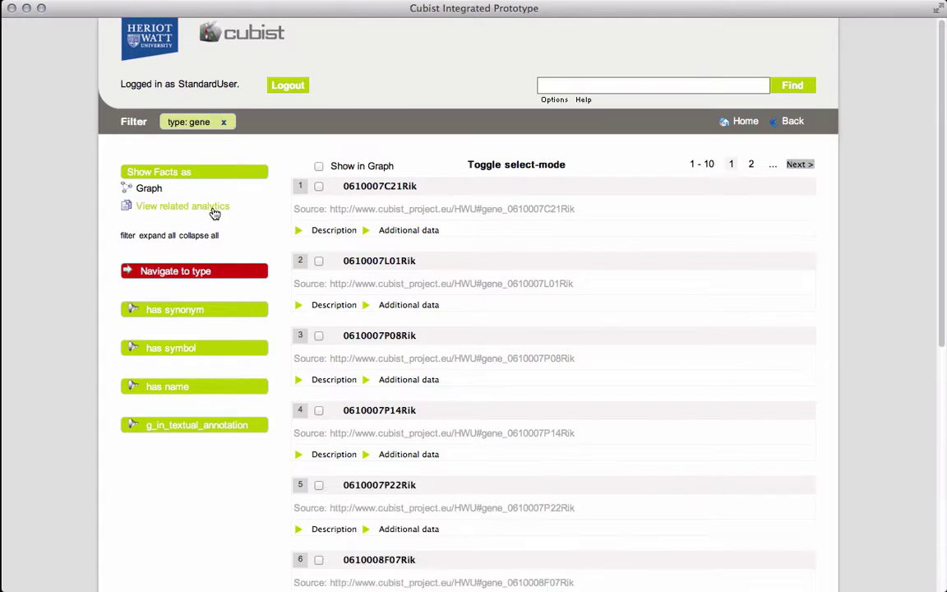
- Open the analytics related to the gene results
{"action": "left_click", "coordinate": [211, 209]}
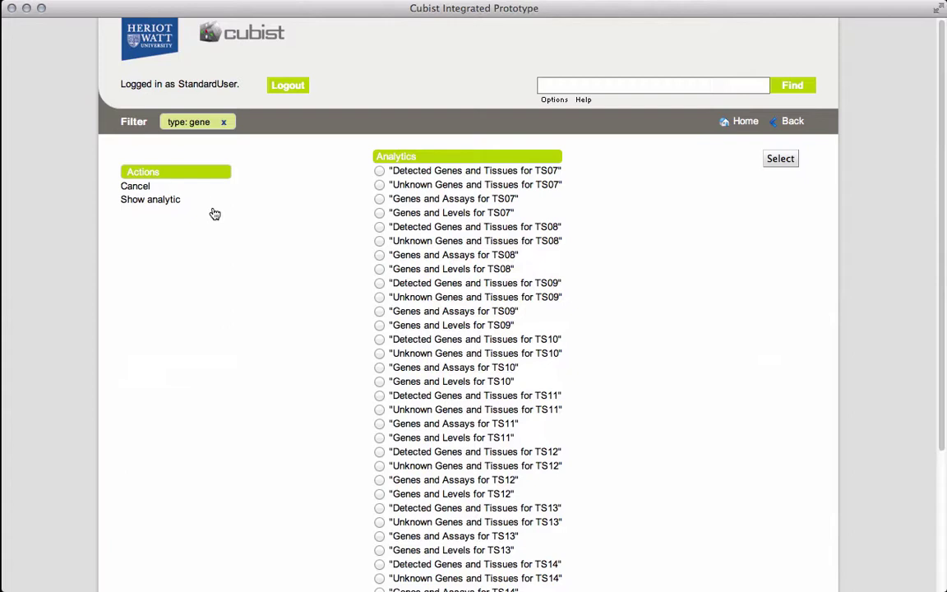
- Open the 'Detected Genes and Tissues for TS09' analytic as a concept lattice
{"action": "left_click", "coordinate": [380, 283]}
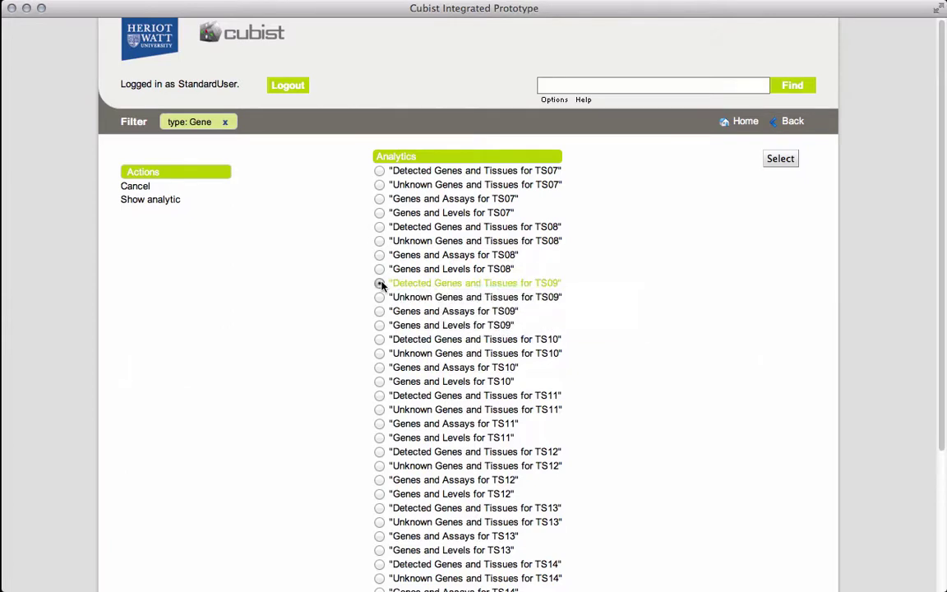
{"action": "left_click", "coordinate": [779, 161]}
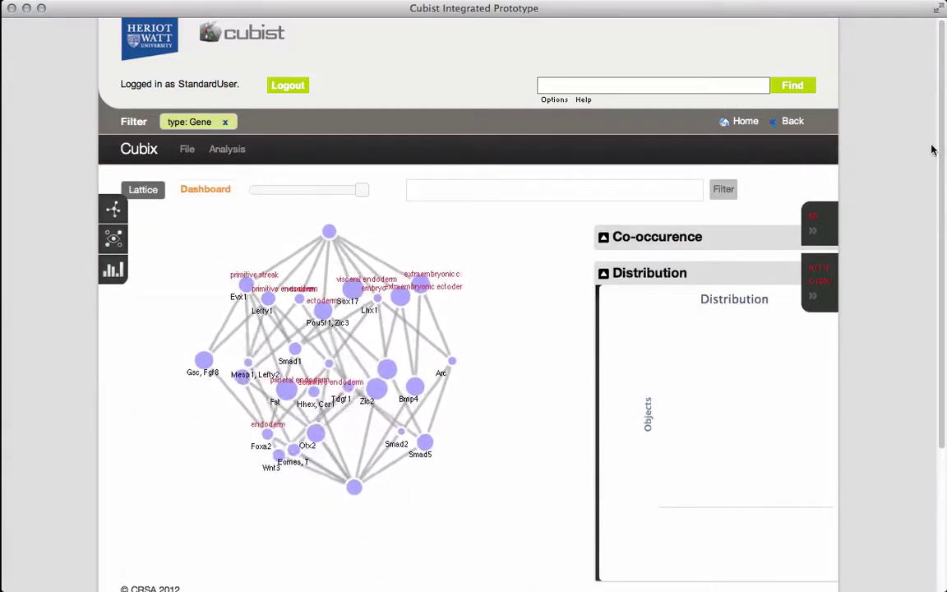
- Highlight Bmp4, then inspect the ectoderm and primitive endoderm concept with objects Wnt3 and Otx2
{"action": "left_click_drag", "start_coordinate": [943, 148], "coordinate": [945, 247]}
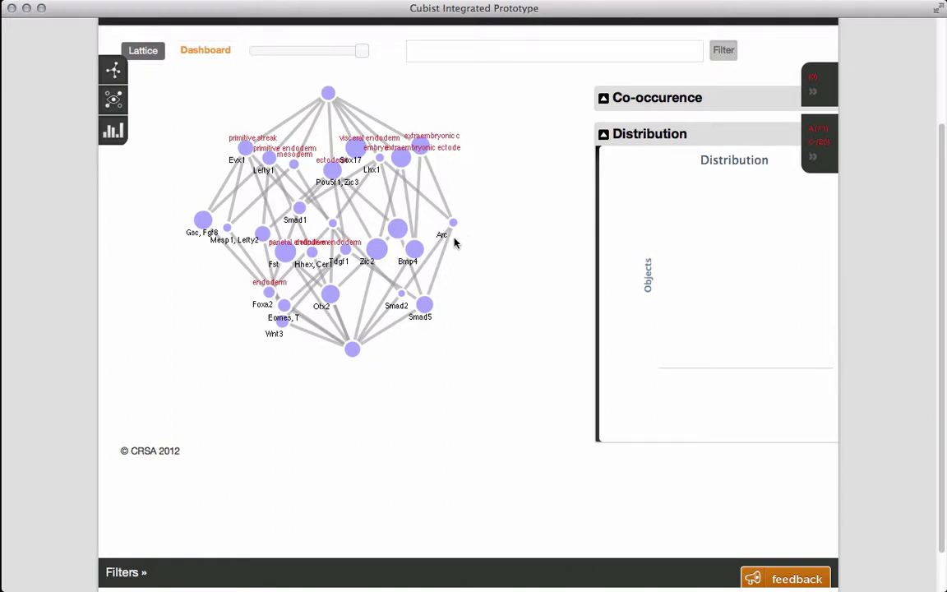
{"action": "left_click", "coordinate": [416, 249]}
{"action": "mouse_move", "coordinate": [419, 251]}
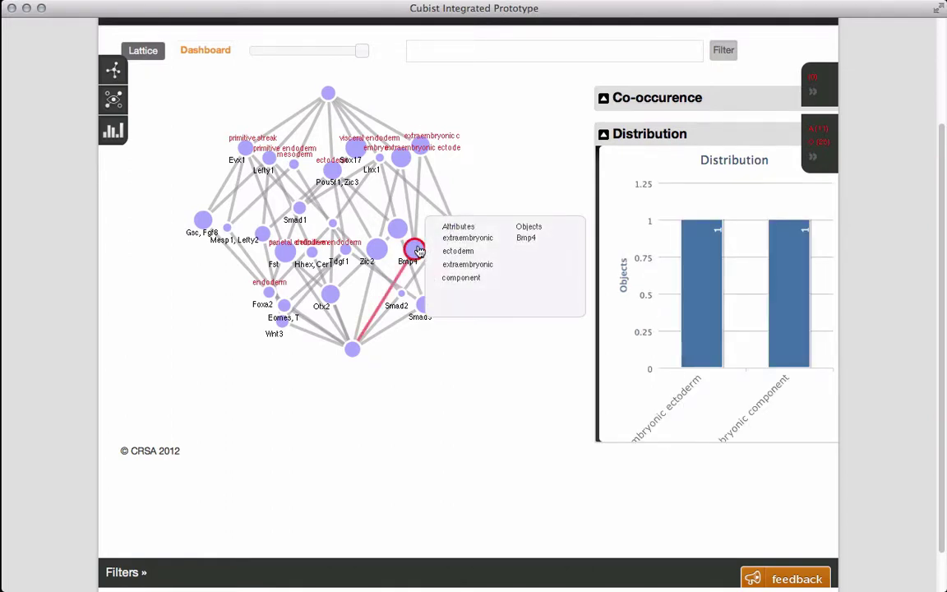
{"action": "left_click", "coordinate": [262, 234]}
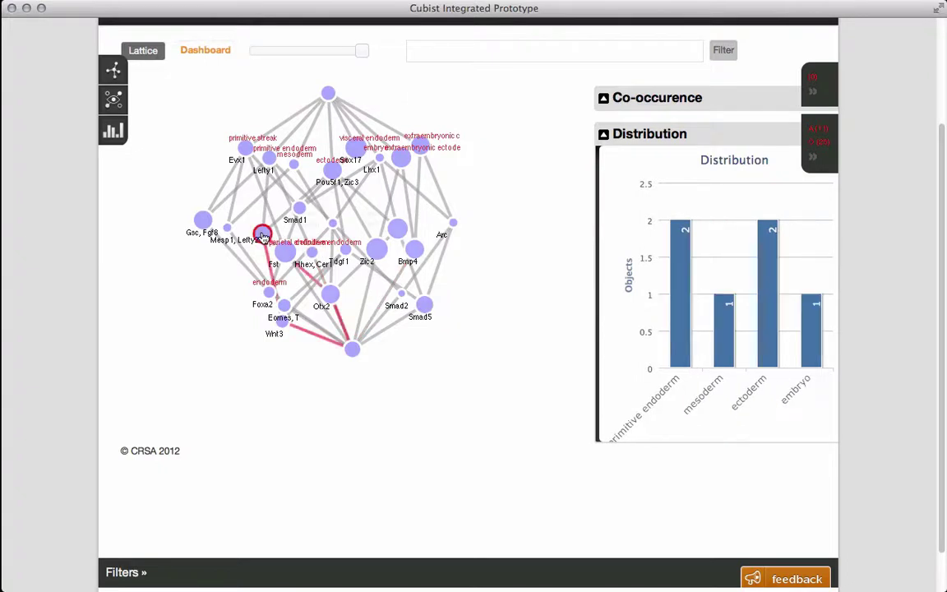
{"action": "mouse_move", "coordinate": [262, 235]}
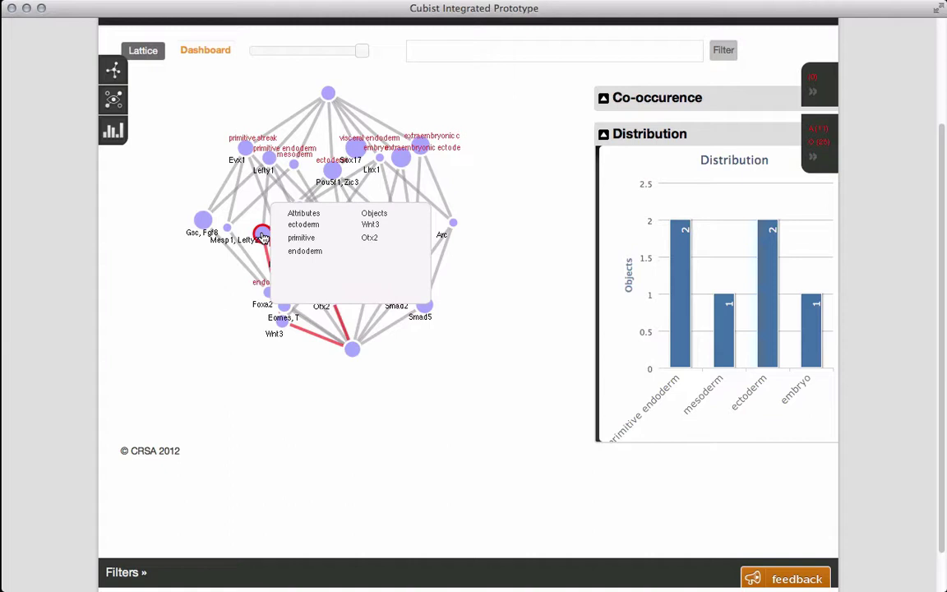
- Filter the lattice to concepts where embryo is yes, then inspect the Foxa2 endoderm concept
{"action": "left_click", "coordinate": [143, 575]}
{"action": "scroll", "coordinate": [197, 587], "scroll_direction": "right", "scroll_amount": 3}
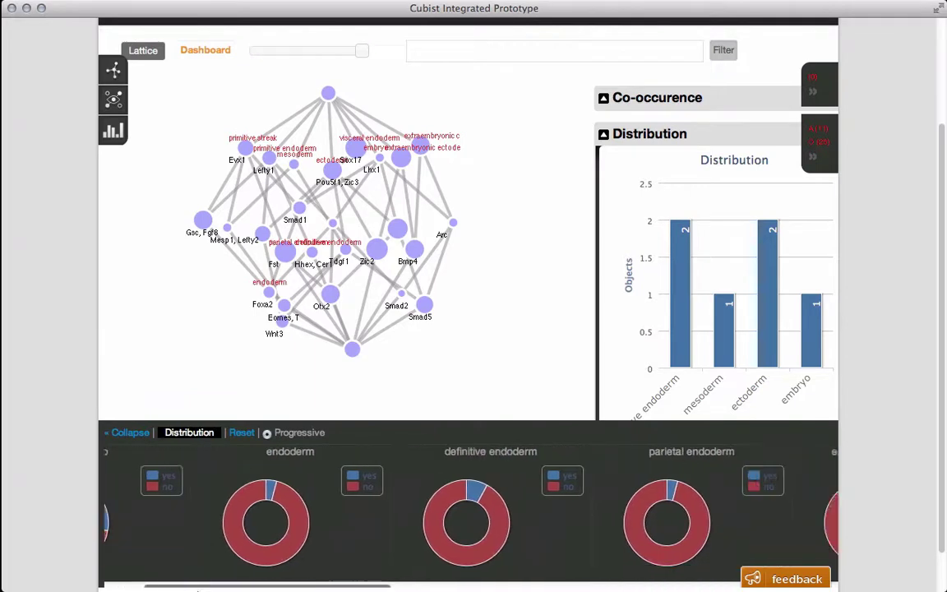
{"action": "scroll", "coordinate": [198, 587], "scroll_direction": "right", "scroll_amount": 3}
{"action": "scroll", "coordinate": [165, 588], "scroll_direction": "left", "scroll_amount": 5}
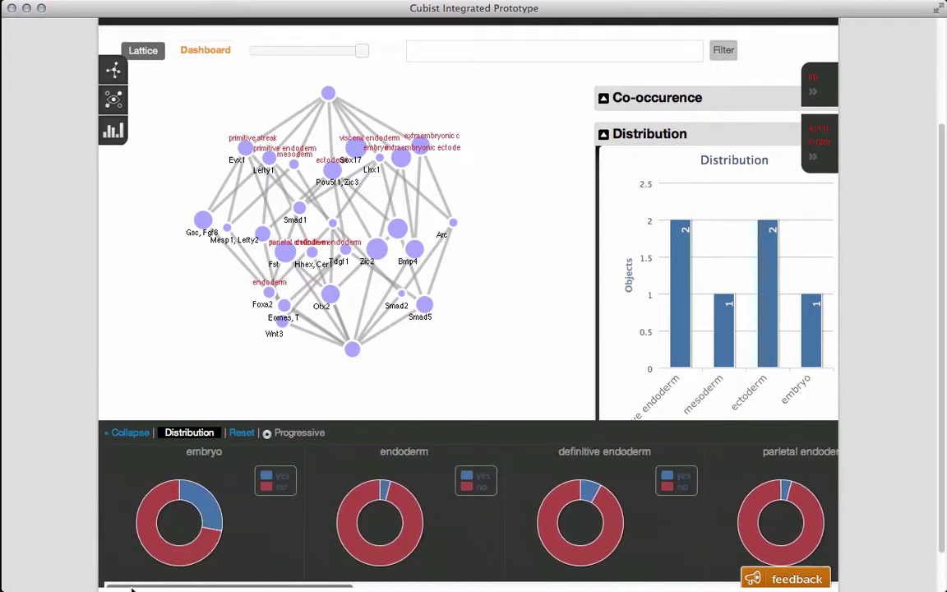
{"action": "left_click", "coordinate": [207, 519]}
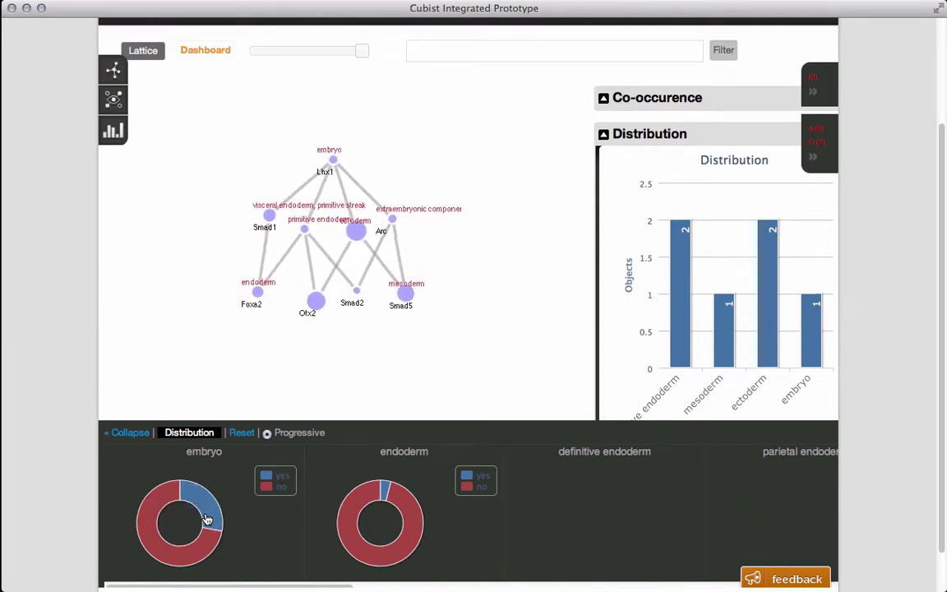
{"action": "left_click", "coordinate": [136, 437]}
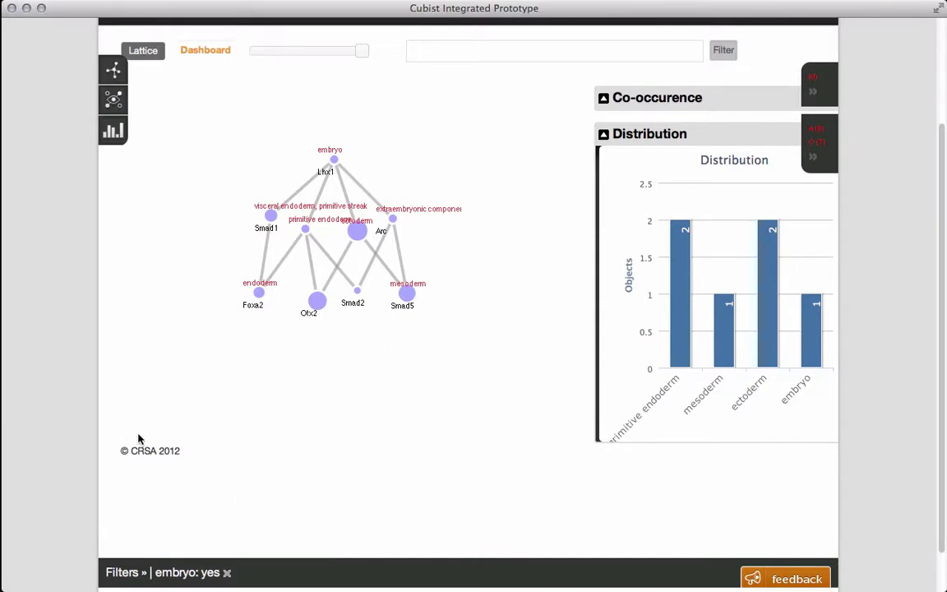
{"action": "left_click", "coordinate": [257, 298]}
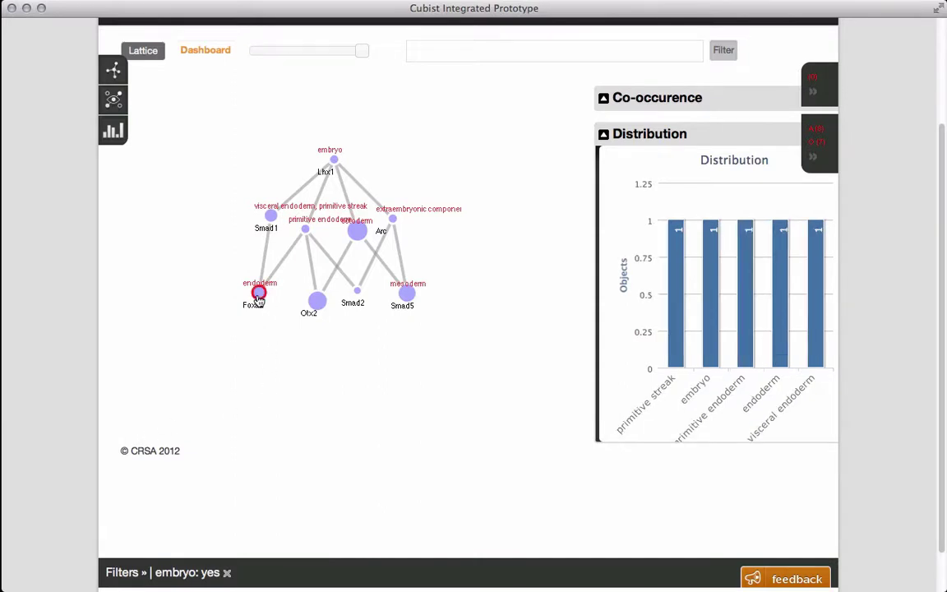
{"action": "mouse_move", "coordinate": [258, 300]}
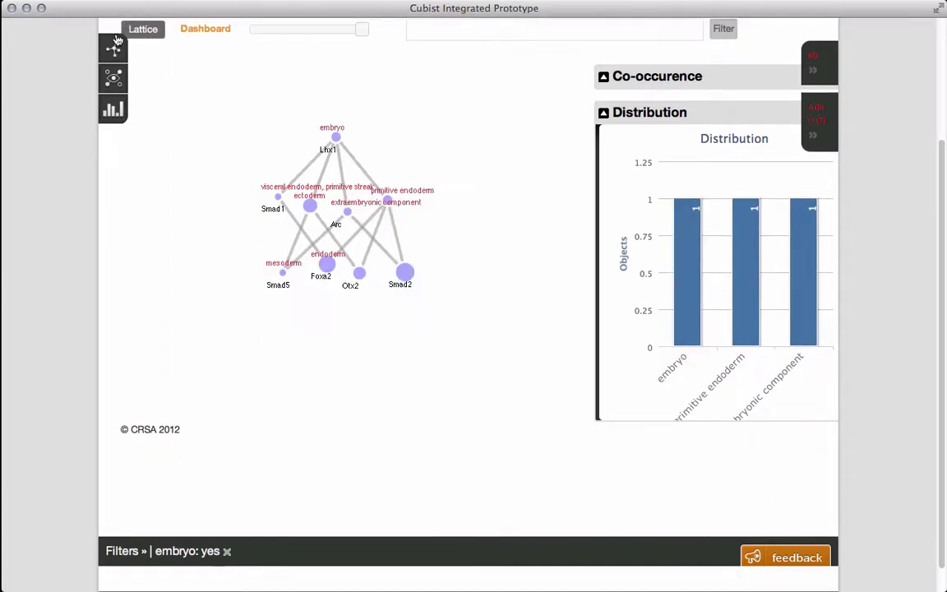
- Switch the lattice visualization type to Sunburst
{"action": "left_click", "coordinate": [116, 42]}
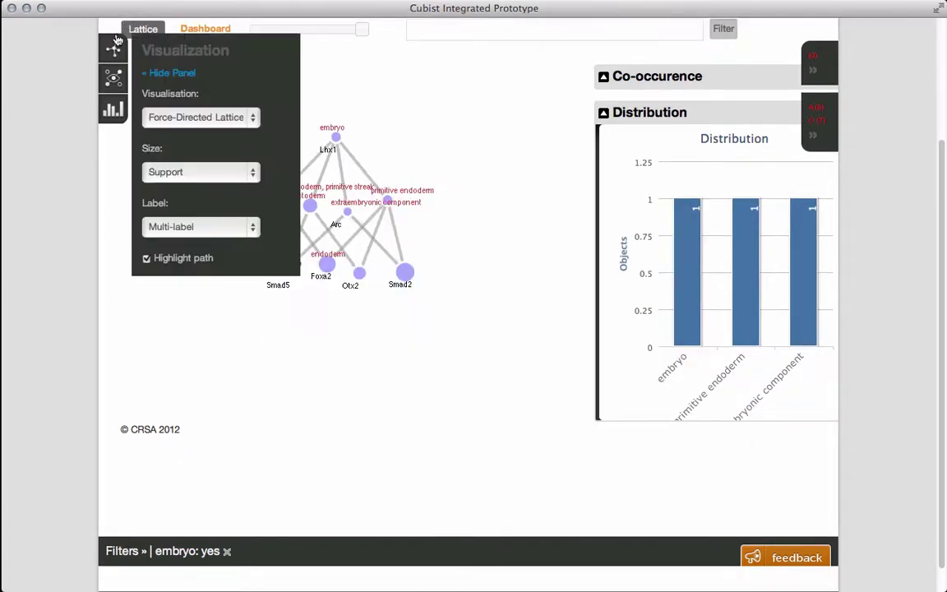
{"action": "left_click", "coordinate": [168, 113]}
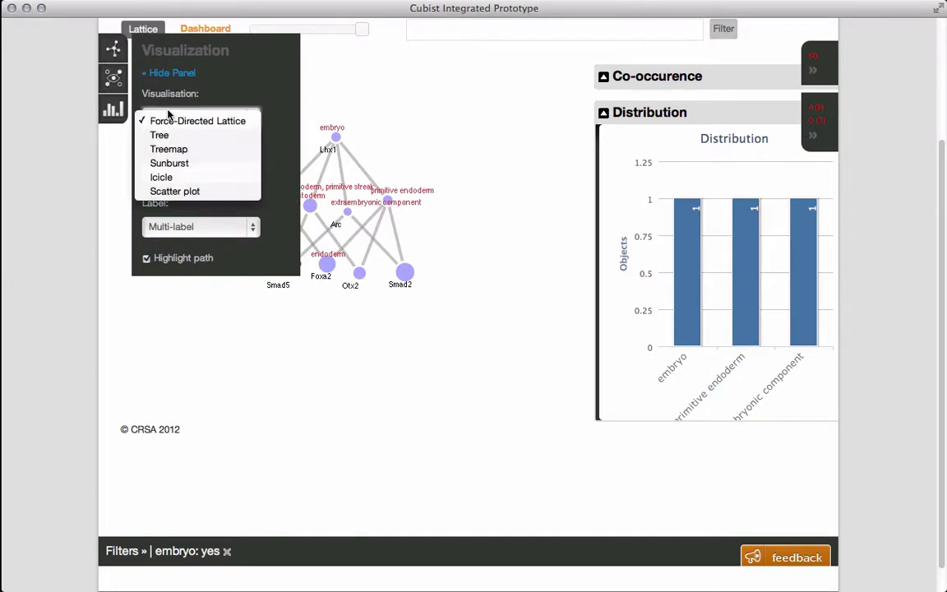
{"action": "left_click", "coordinate": [165, 163]}
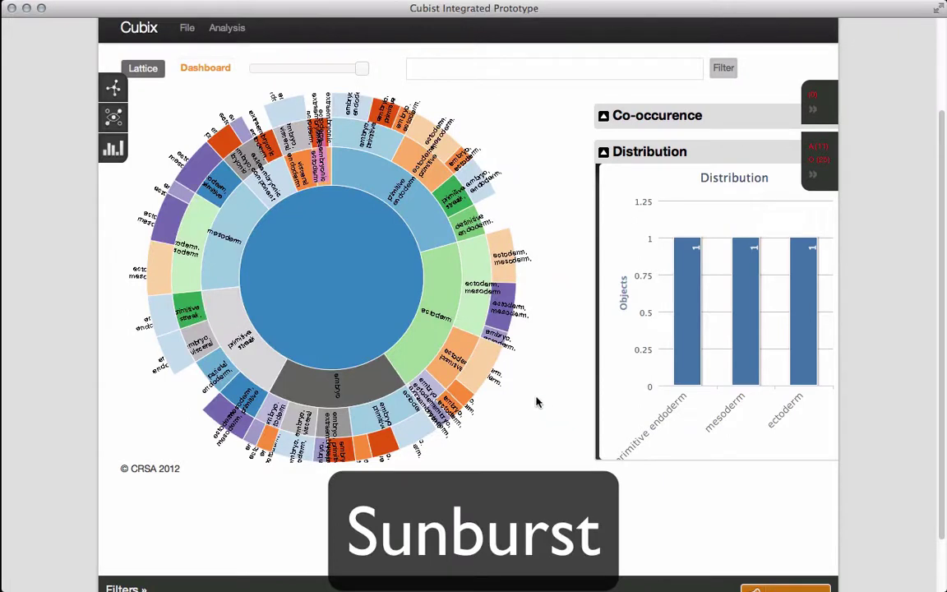
{"action": "mouse_move", "coordinate": [422, 349]}
{"action": "mouse_move", "coordinate": [463, 351]}
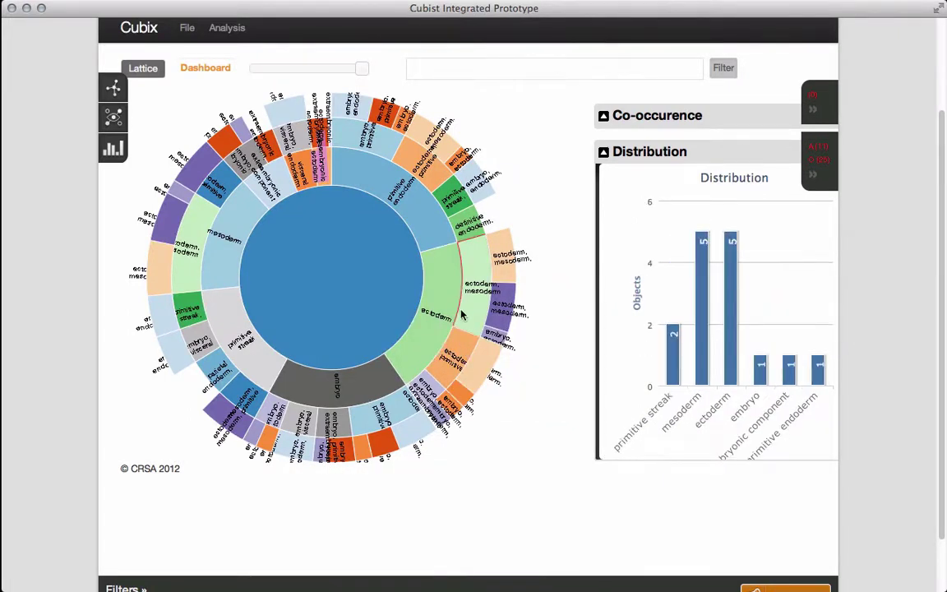
{"action": "mouse_move", "coordinate": [450, 303]}
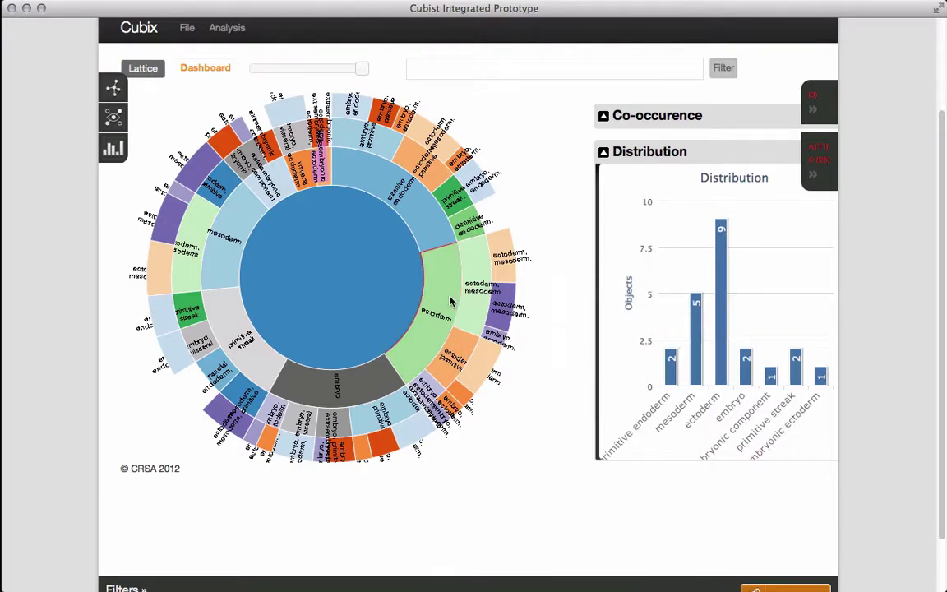
{"action": "left_click", "coordinate": [450, 302]}
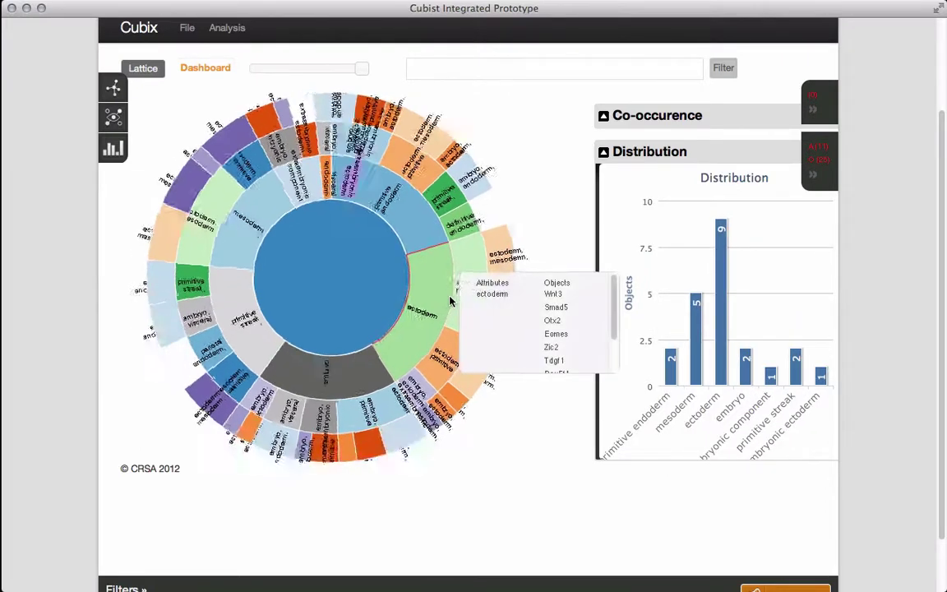
{"action": "left_click", "coordinate": [448, 296]}
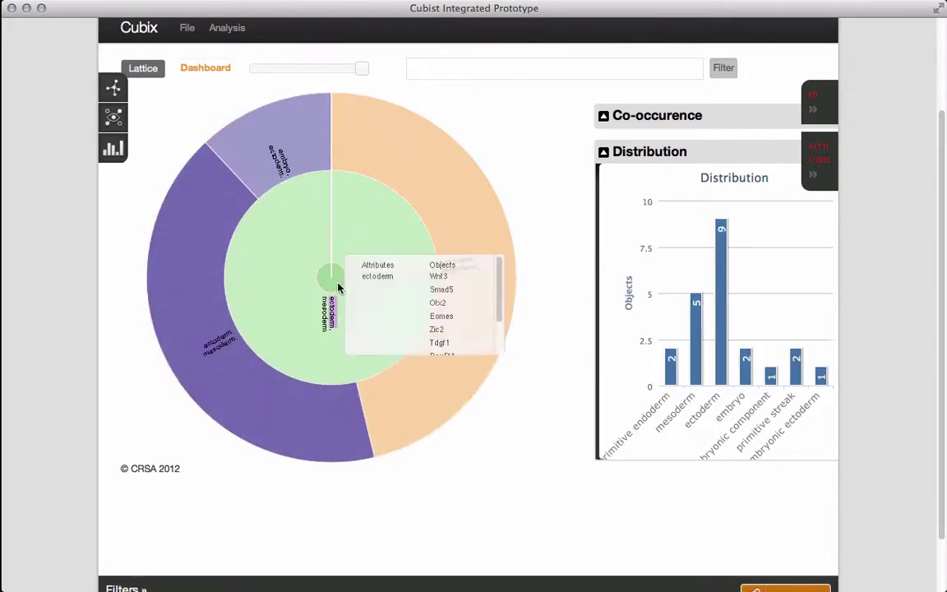
{"action": "left_click", "coordinate": [339, 283]}
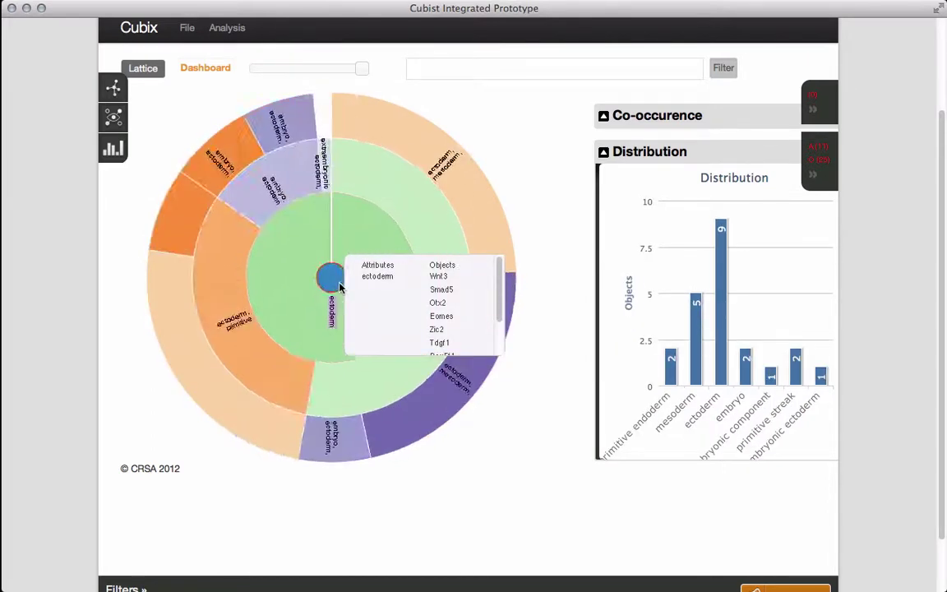
{"action": "left_click", "coordinate": [333, 275]}
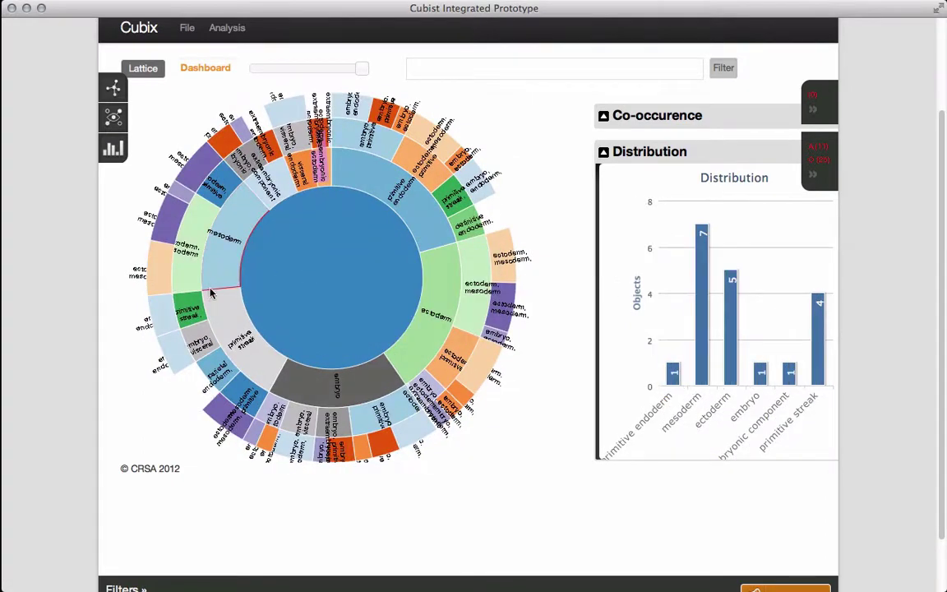
{"action": "left_click", "coordinate": [129, 588]}
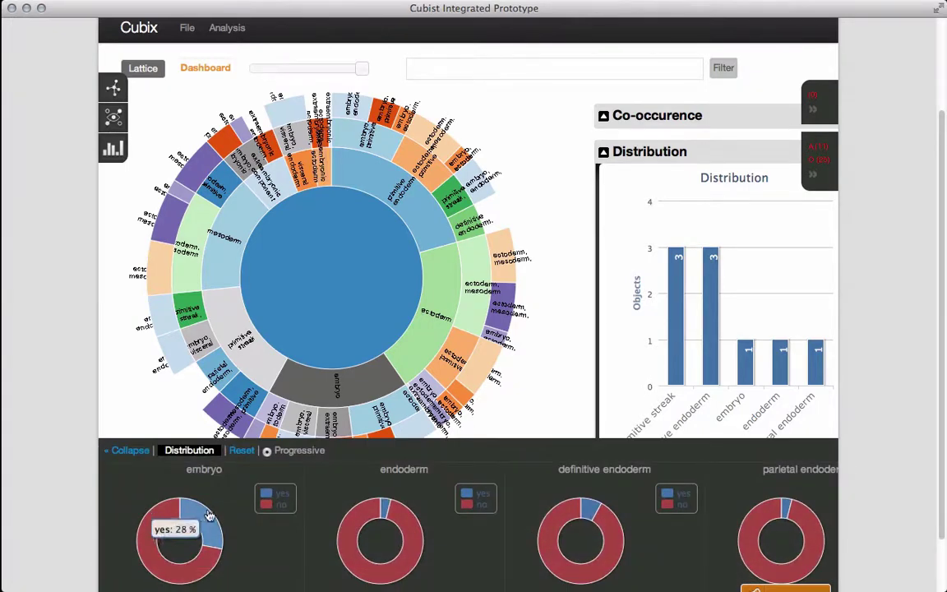
{"action": "left_click", "coordinate": [206, 526]}
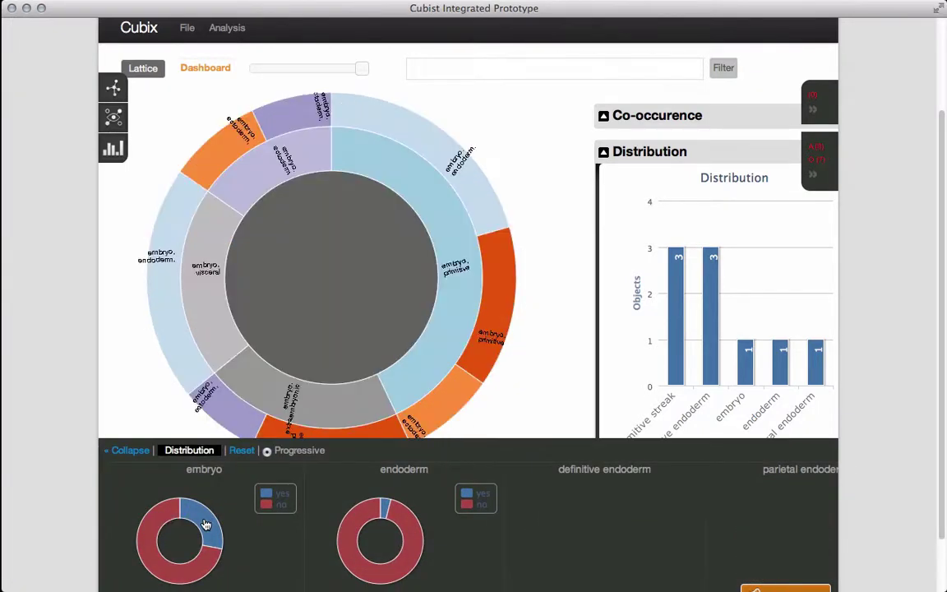
{"action": "left_click", "coordinate": [240, 453]}
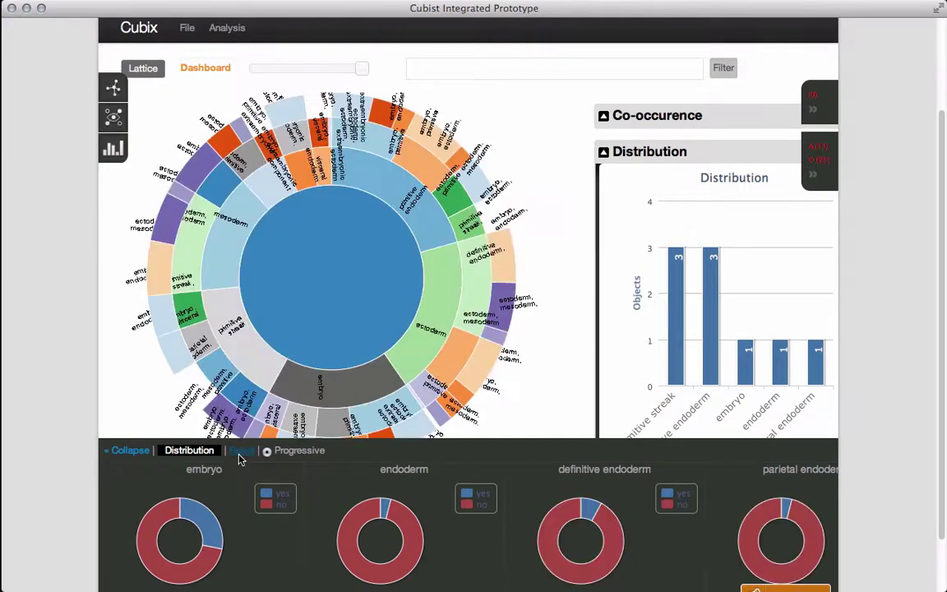
{"action": "left_click", "coordinate": [129, 452]}
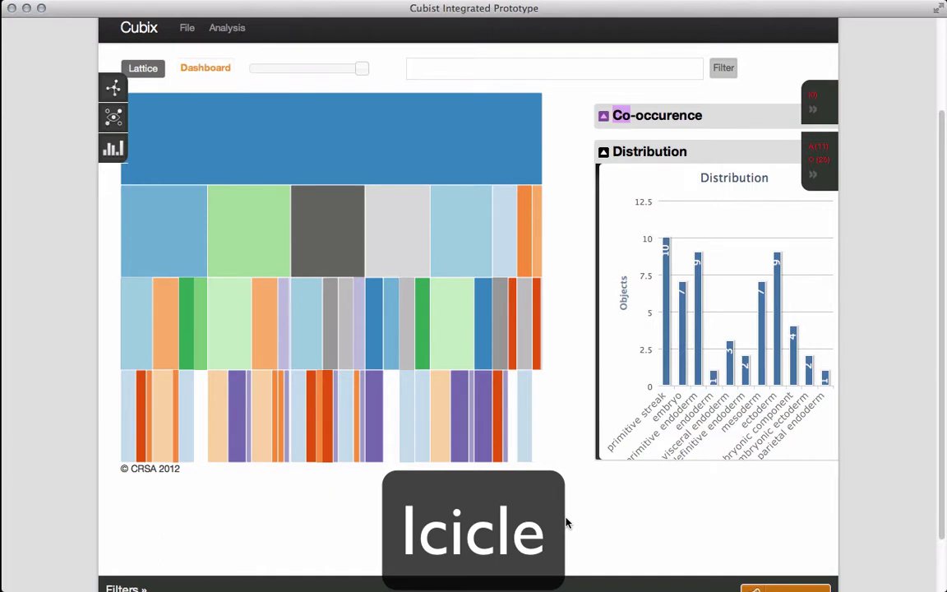
- Zoom the icicle plot into the ectoderm cell, then into the ectoderm, mesoderm cell
{"action": "mouse_move", "coordinate": [506, 155]}
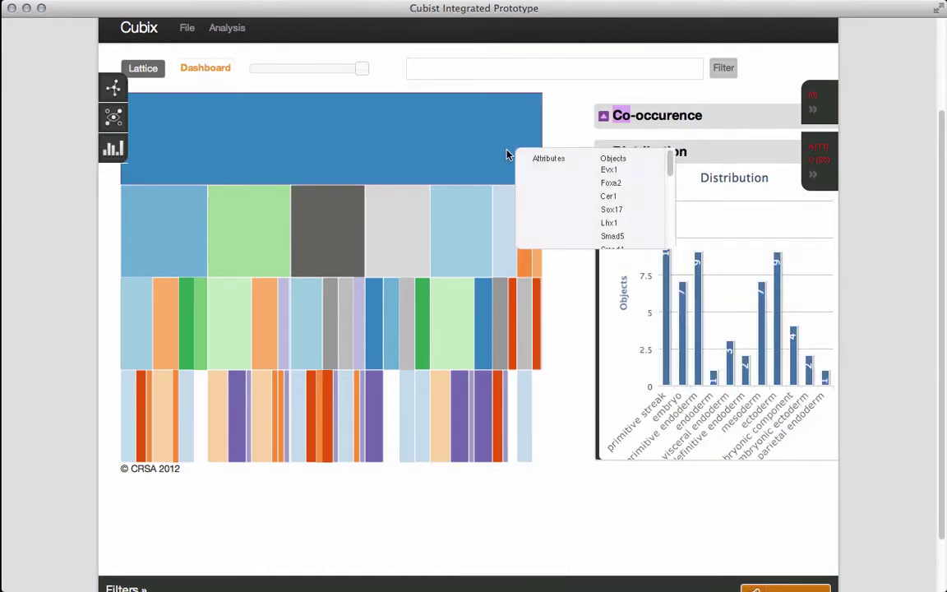
{"action": "mouse_move", "coordinate": [460, 395]}
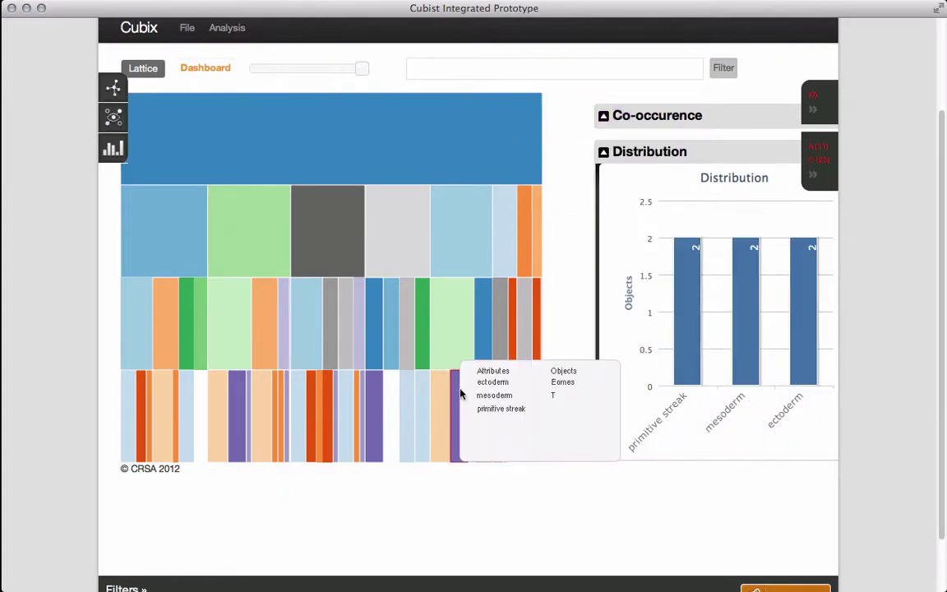
{"action": "left_click", "coordinate": [266, 251]}
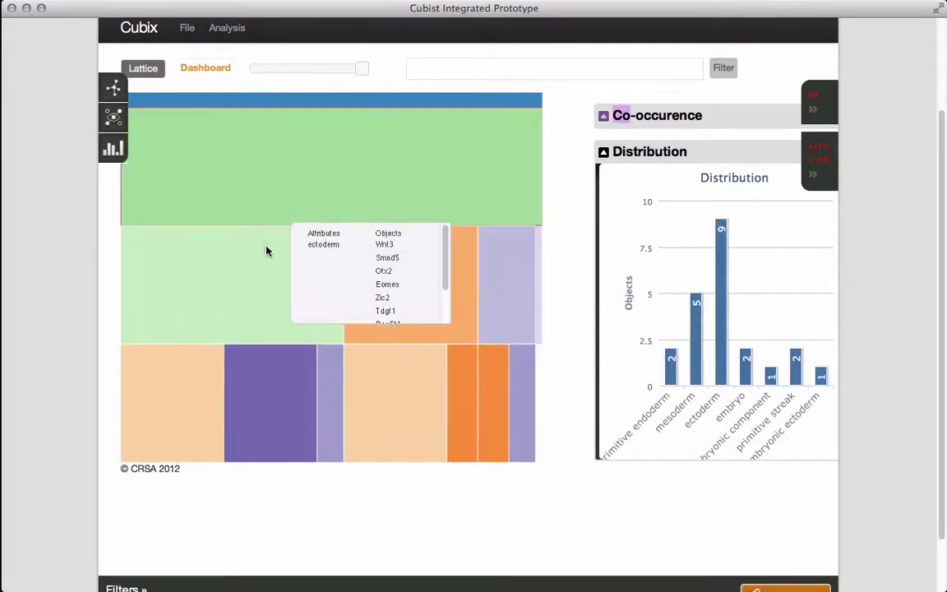
{"action": "left_click", "coordinate": [262, 268]}
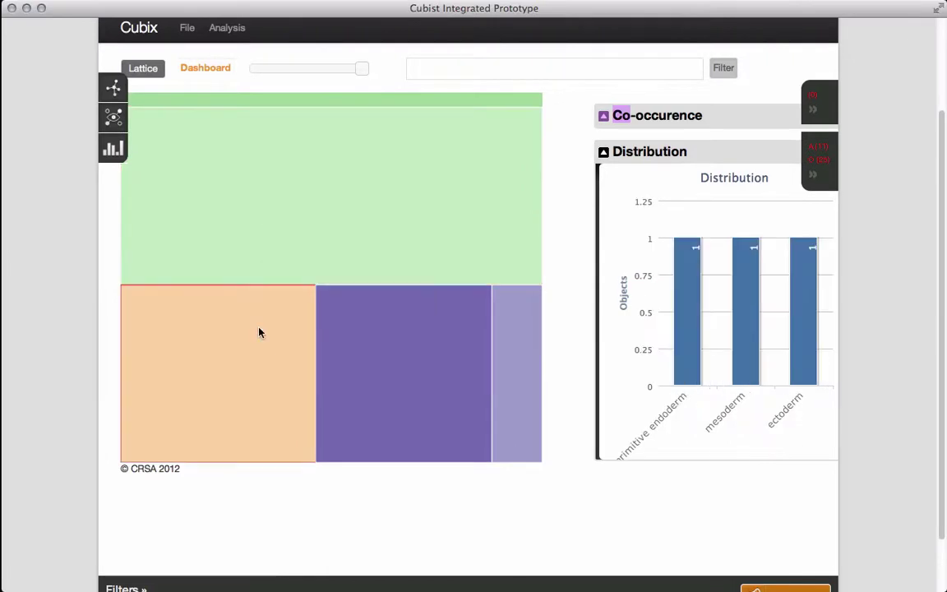
{"action": "mouse_move", "coordinate": [259, 332]}
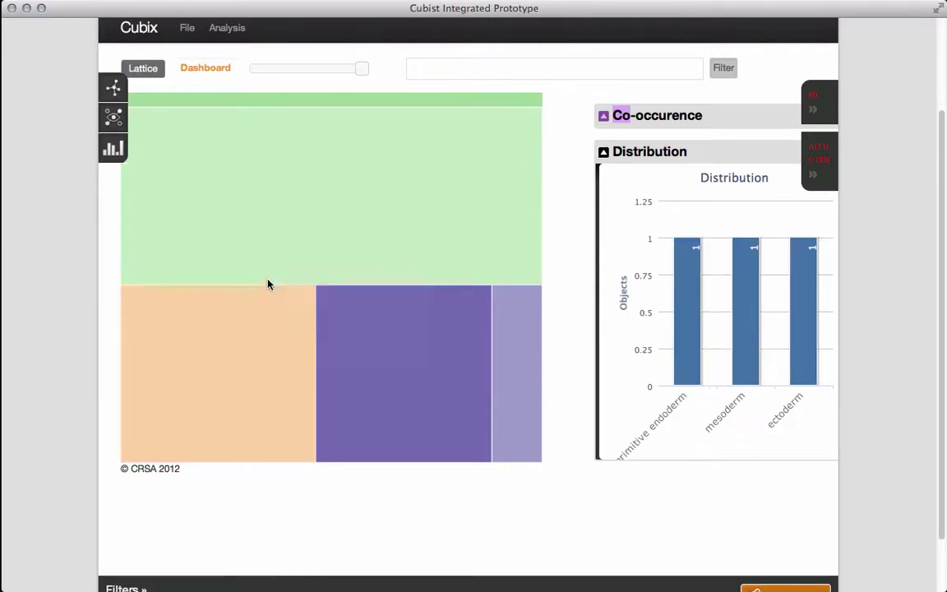
- Zoom the icicle plot back out to the ectoderm branch via the top band
{"action": "left_click", "coordinate": [263, 99]}
{"action": "left_click", "coordinate": [263, 99]}
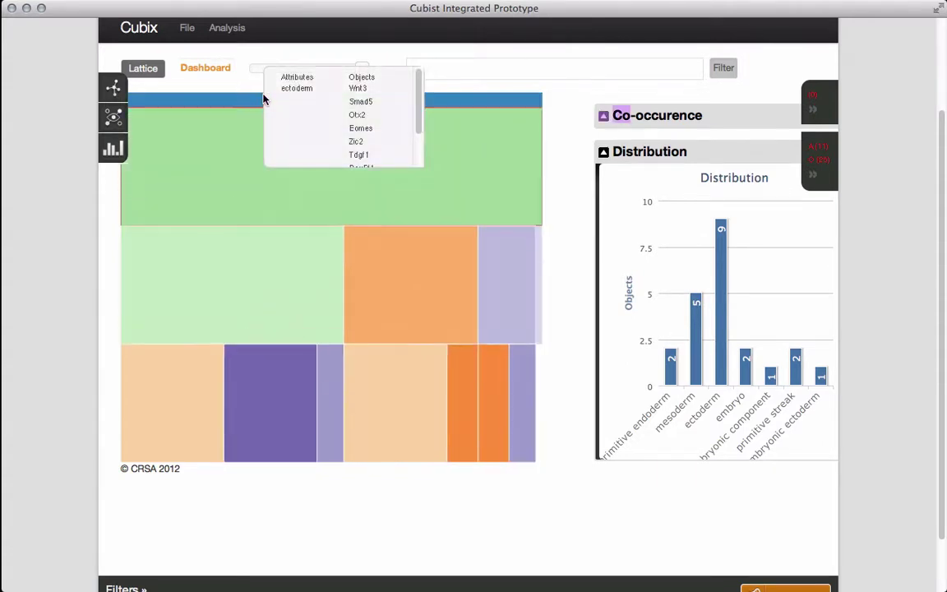